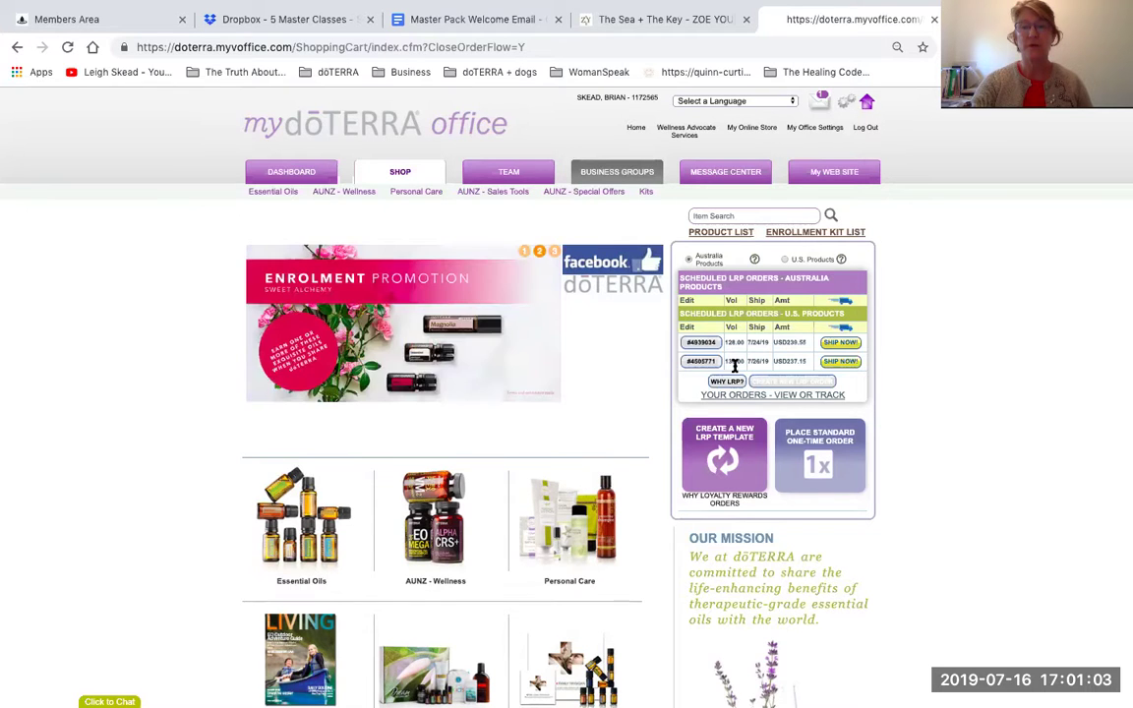
Start a new LRP template processing on July 20, 2019 and browse Essential Oils.
click(723, 460)
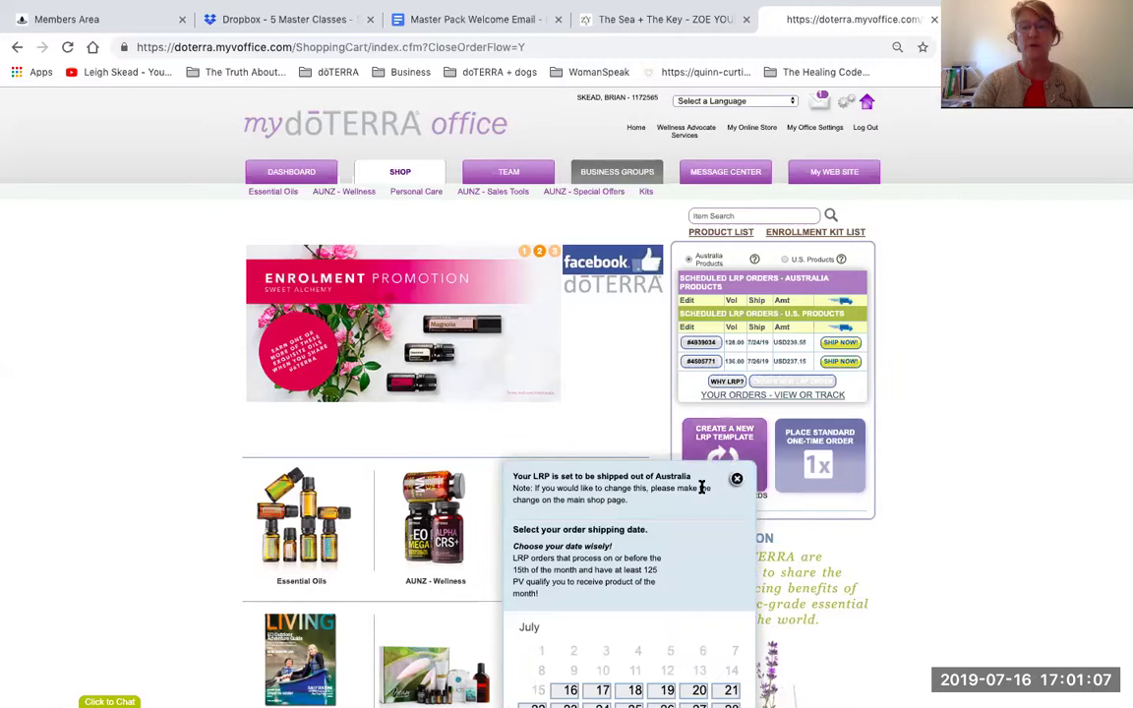
scroll(701, 487, down, 3)
scroll(701, 486, down, 2)
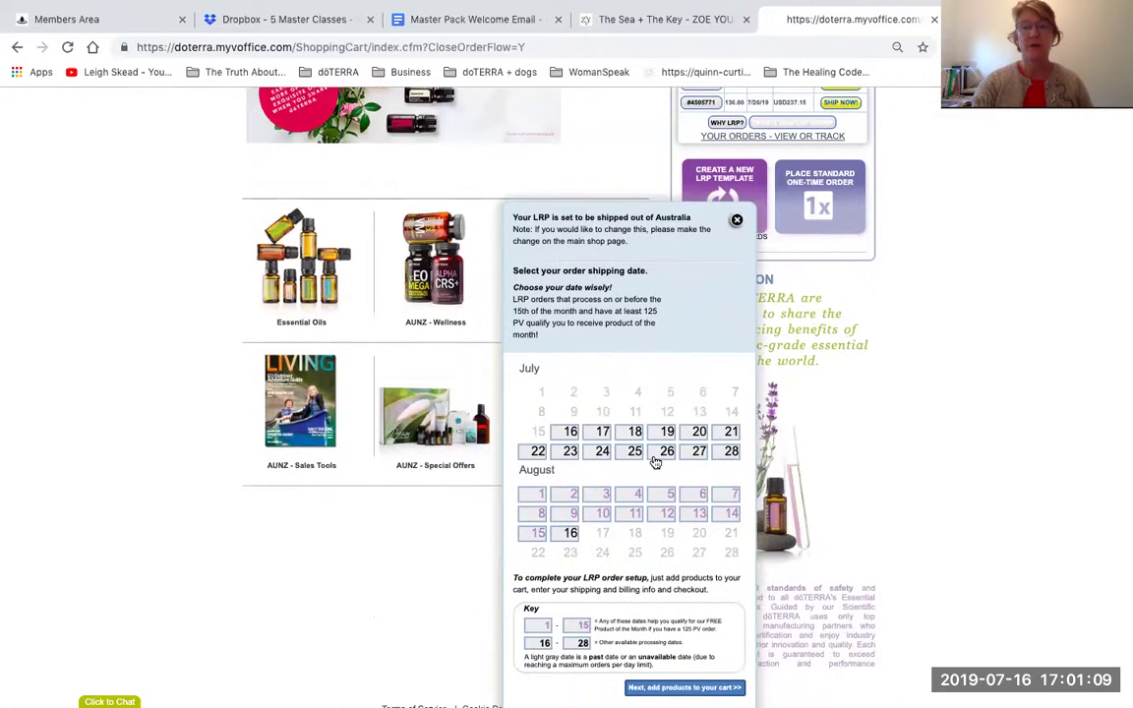
click(693, 434)
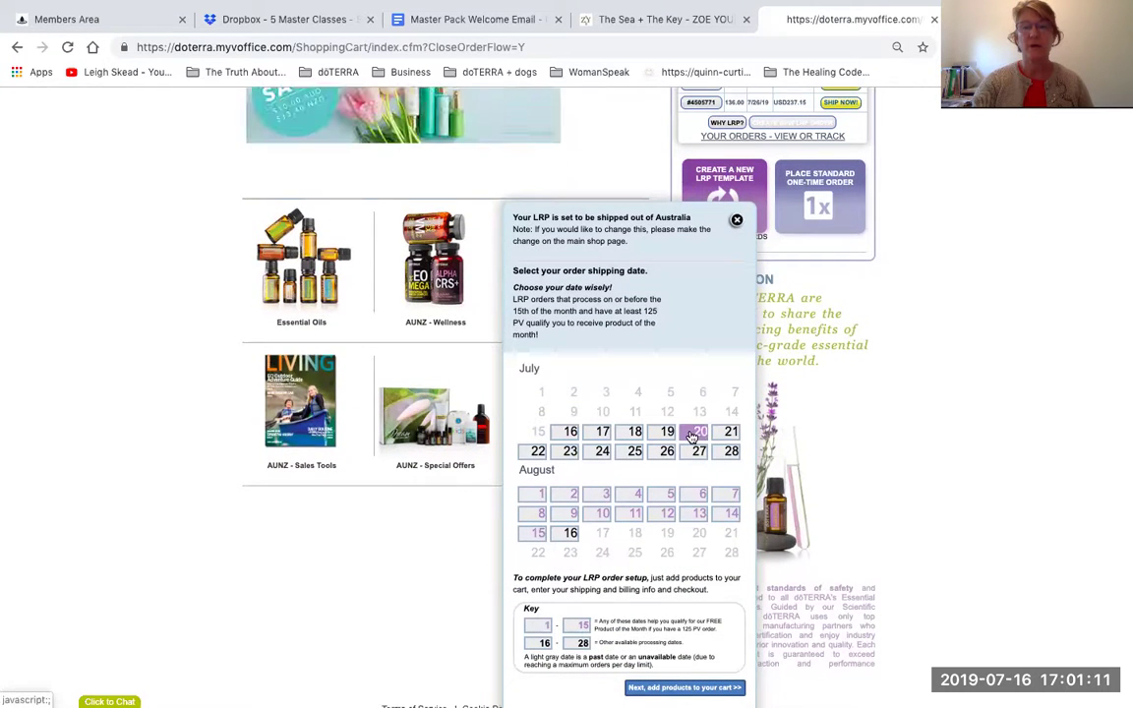
click(661, 690)
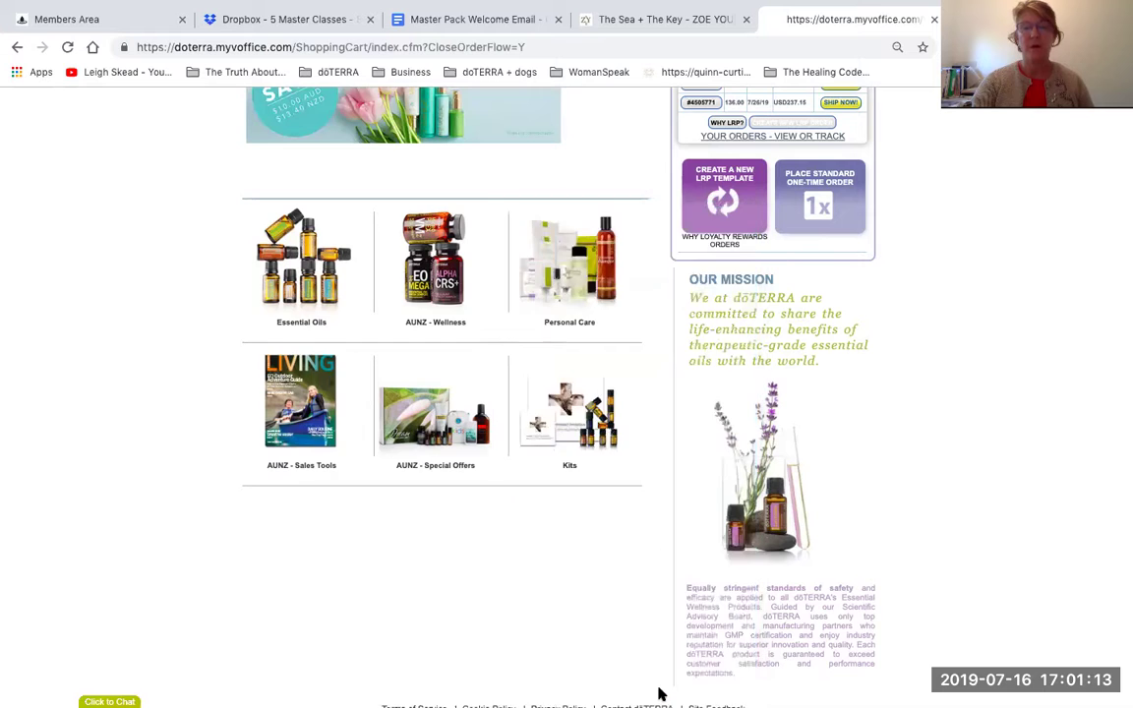
click(309, 284)
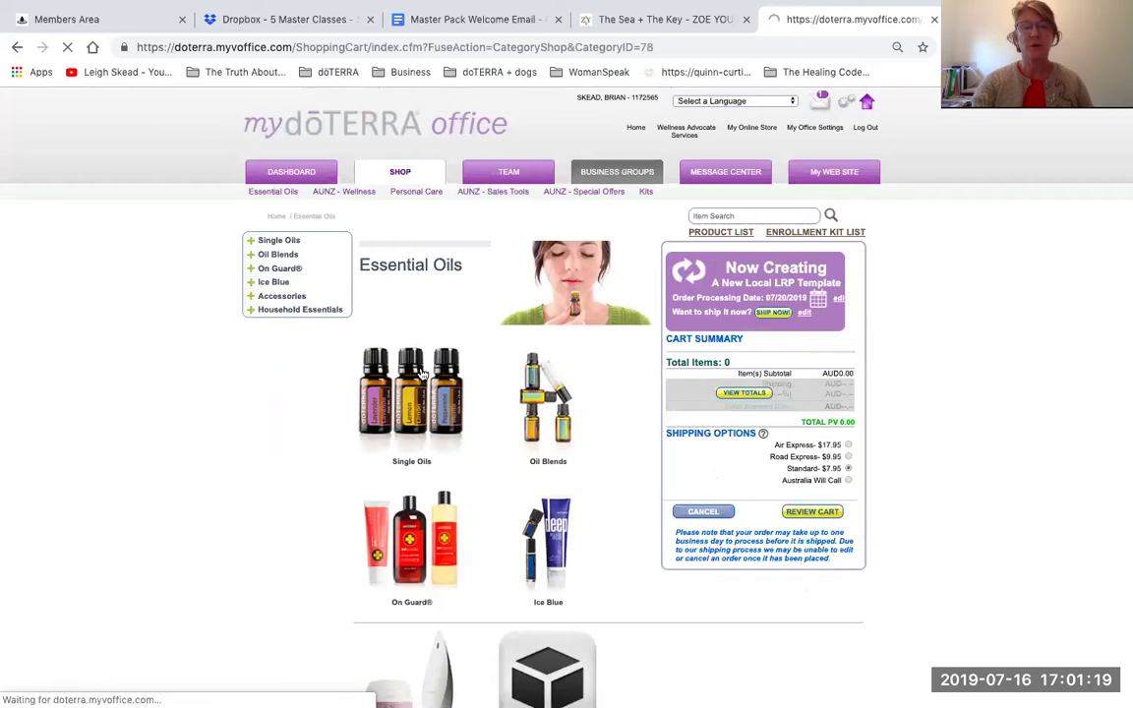
Add Bergamot from the Single Oils list to the template and review the cart.
click(423, 376)
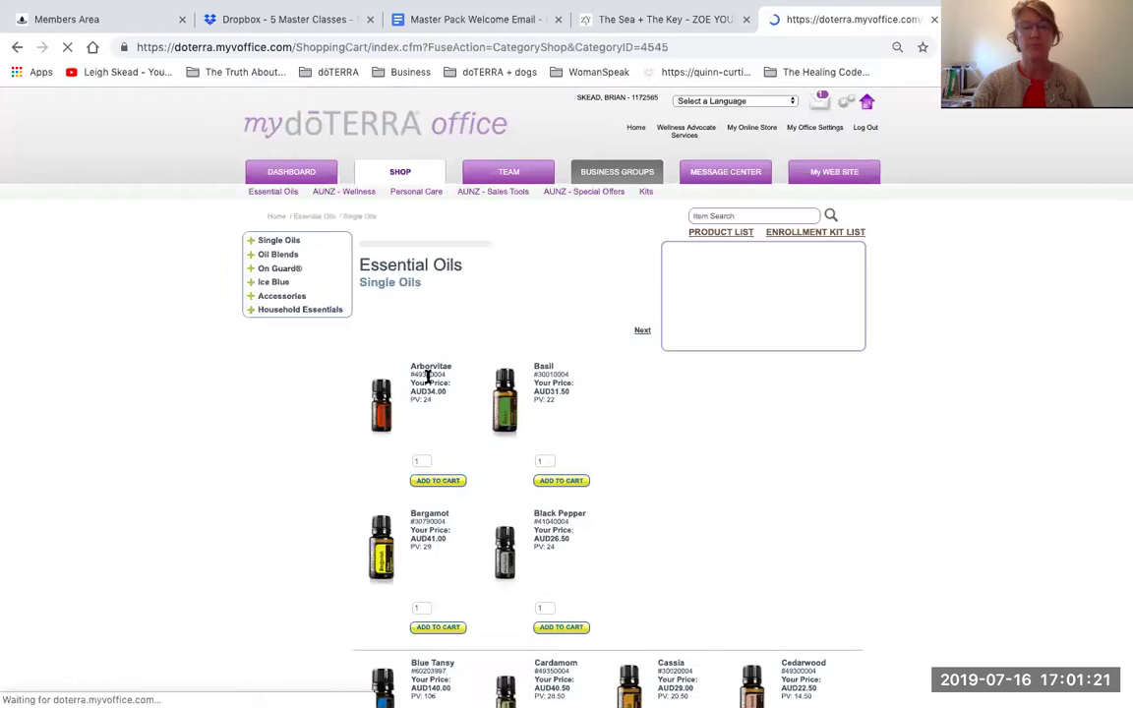
scroll(422, 377, down, 2)
scroll(426, 376, down, 2)
scroll(428, 377, down, 4)
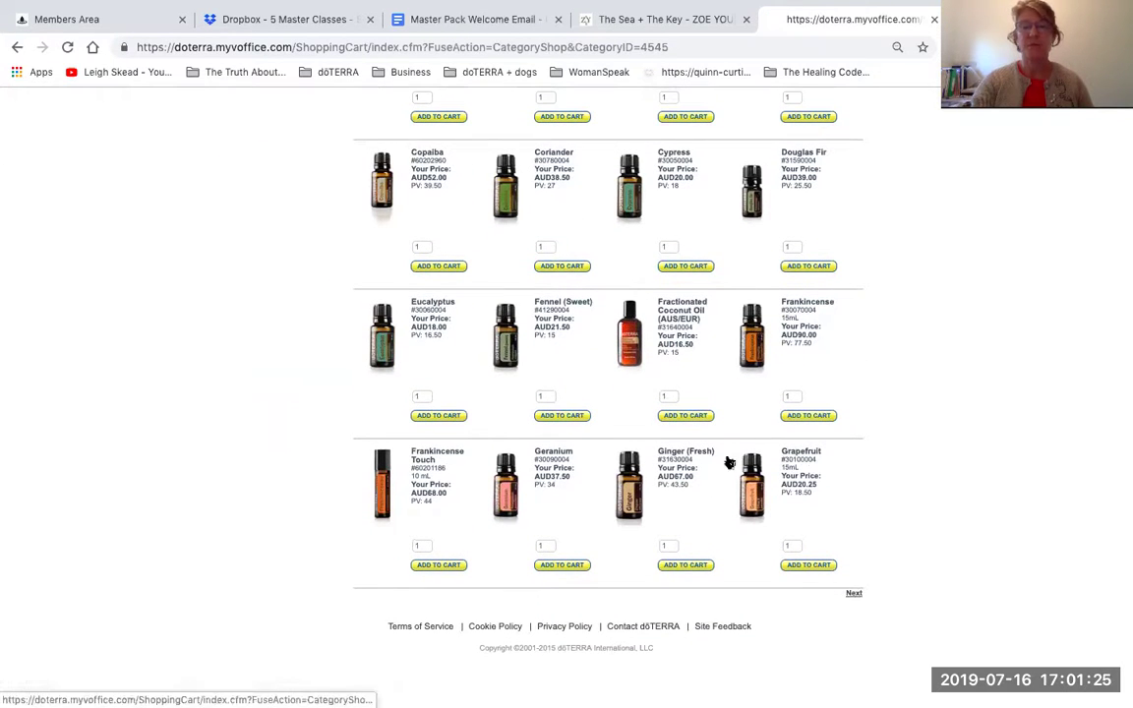
scroll(713, 443, up, 3)
scroll(504, 163, up, 2)
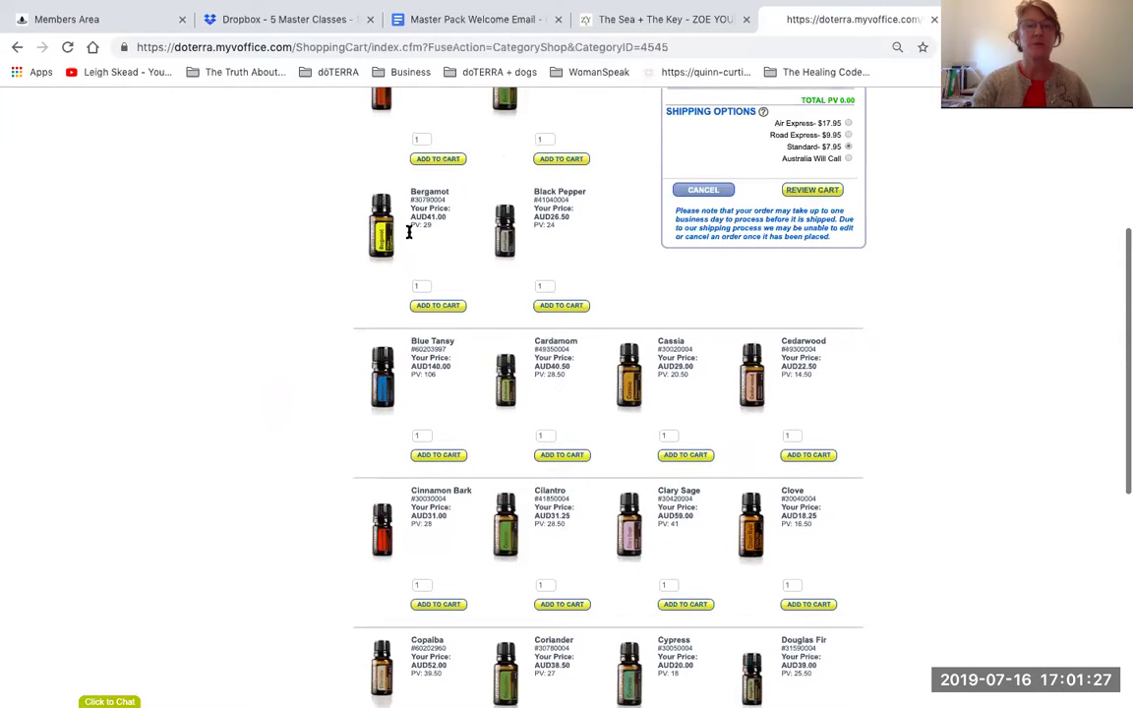
click(437, 306)
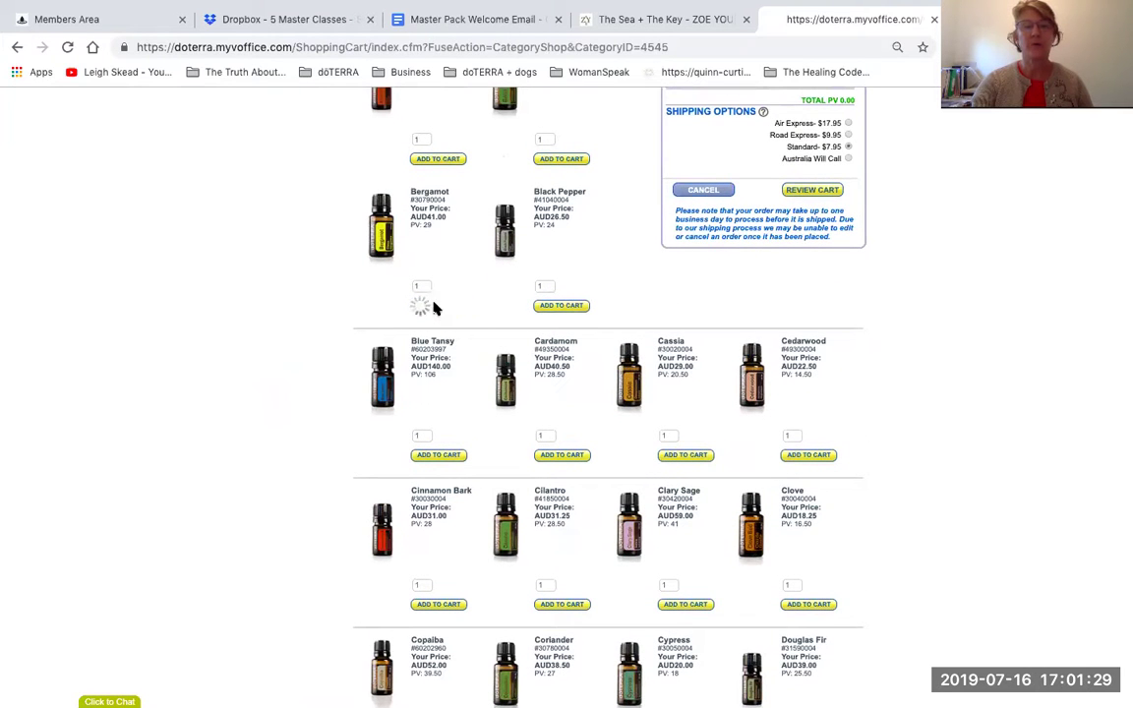
scroll(679, 236, up, 2)
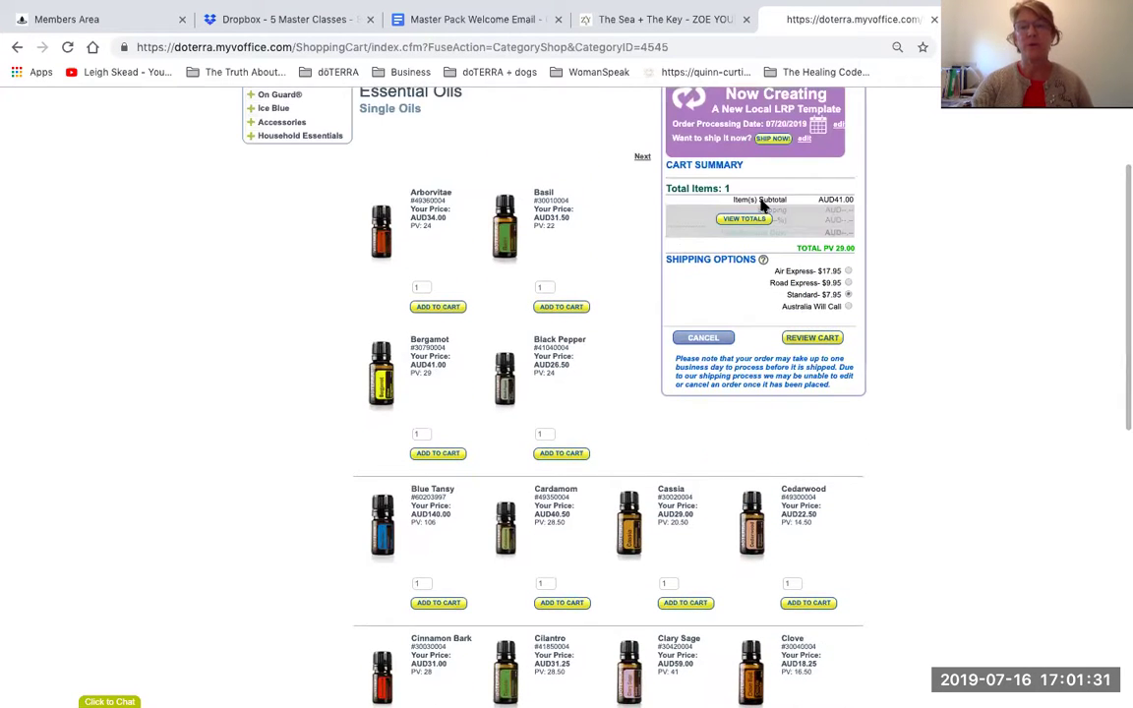
scroll(758, 207, up, 2)
scroll(799, 428, down, 1)
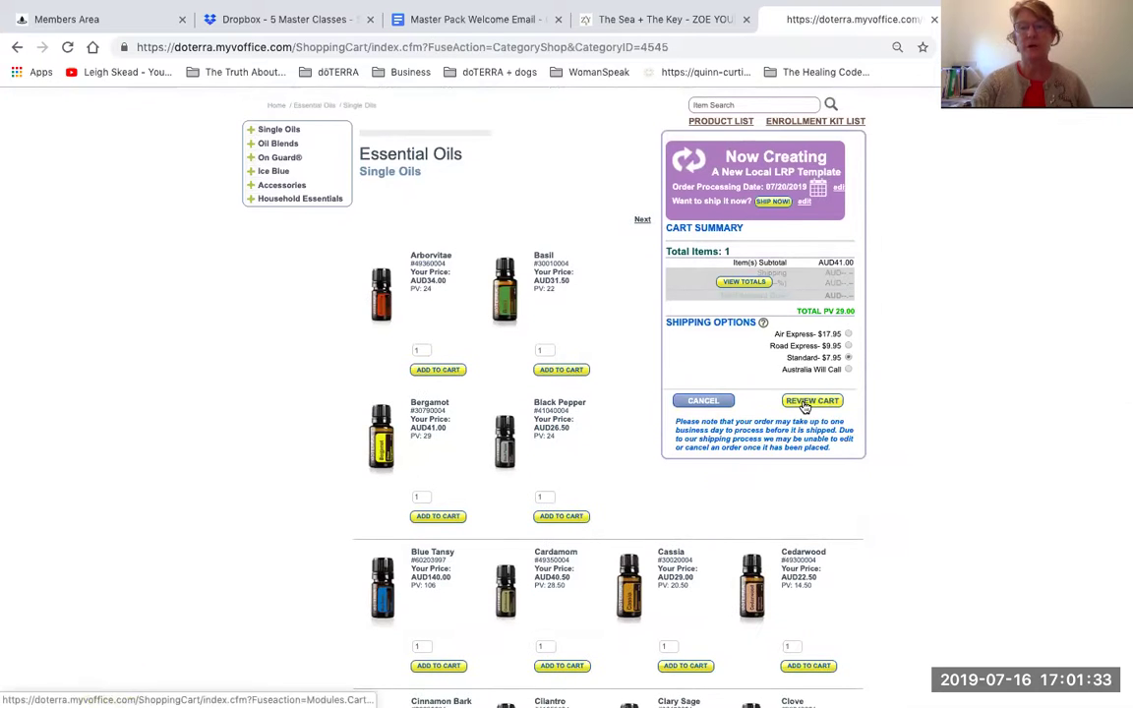
click(806, 402)
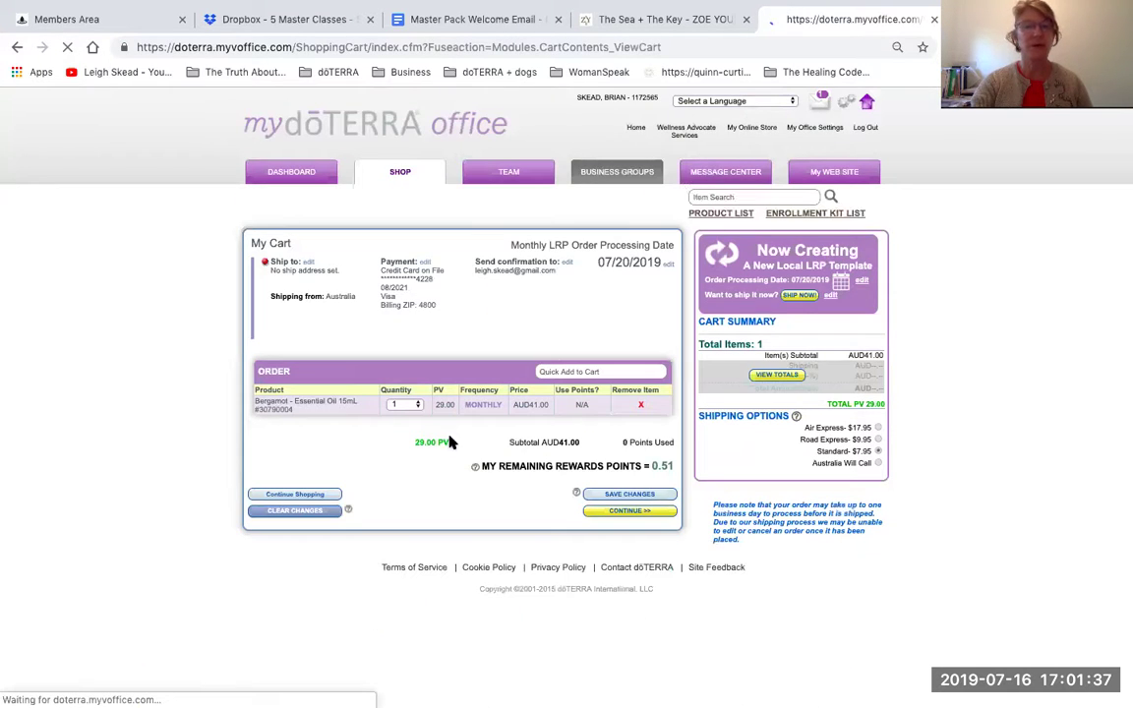
Show the Bergamot cart's totals, then clear the cart back to the shop home.
click(773, 377)
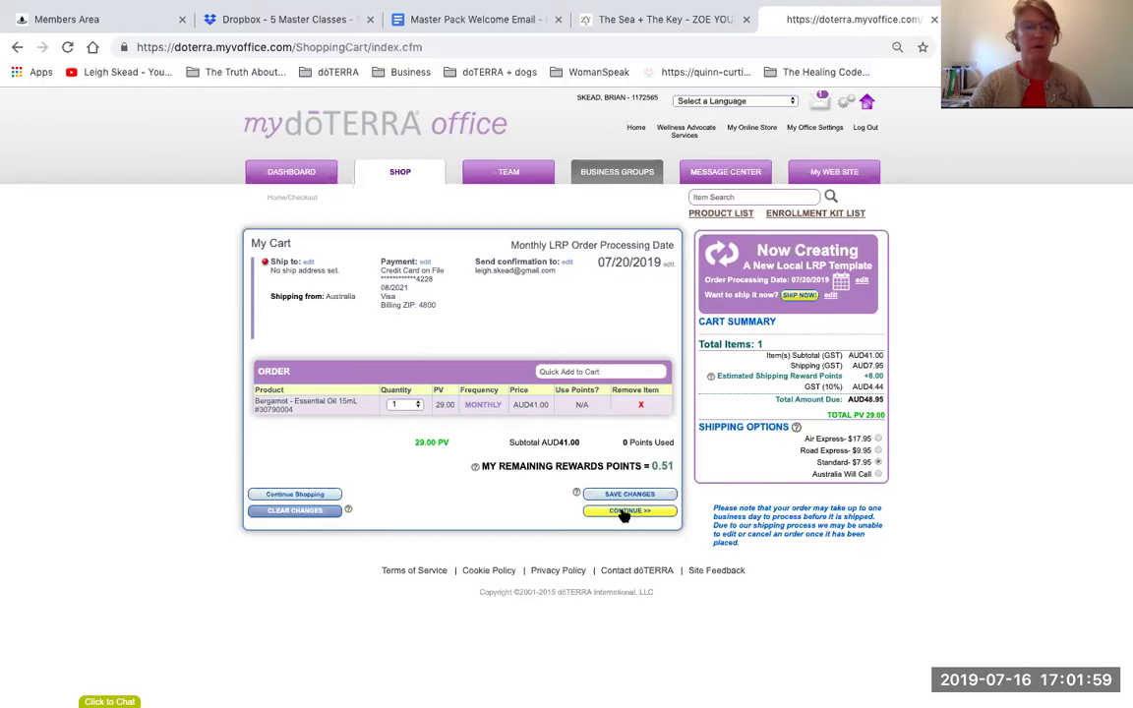
click(317, 513)
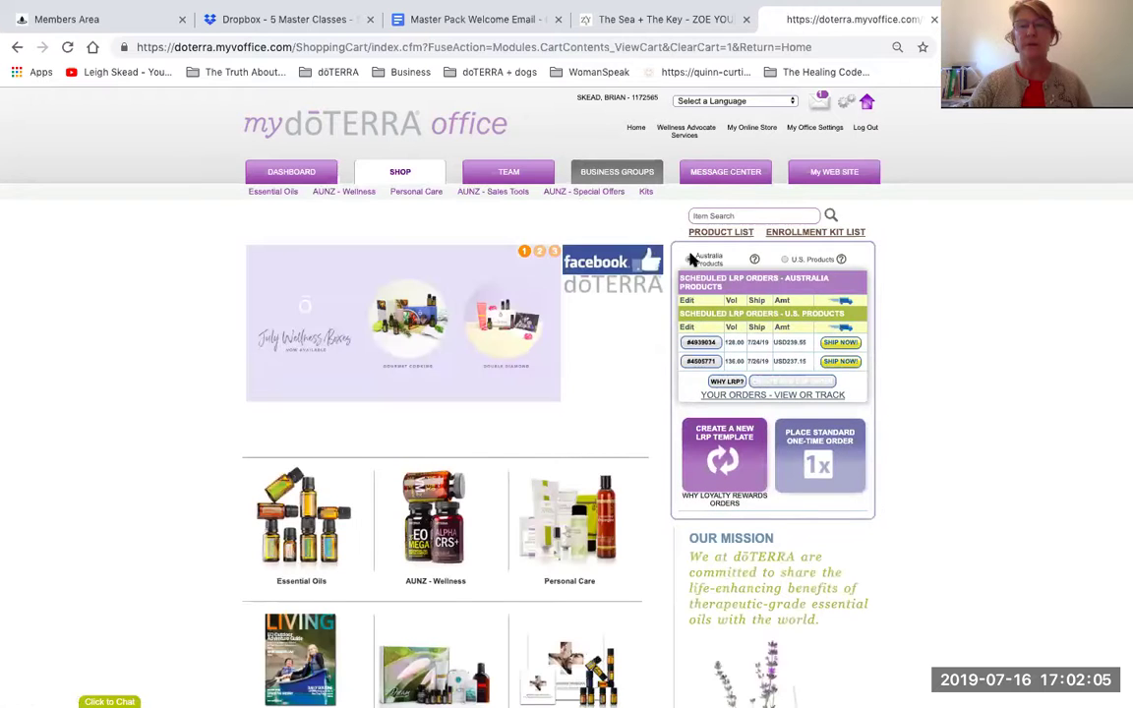
Switch the shop to U.S. Products and start a new LRP template.
click(785, 259)
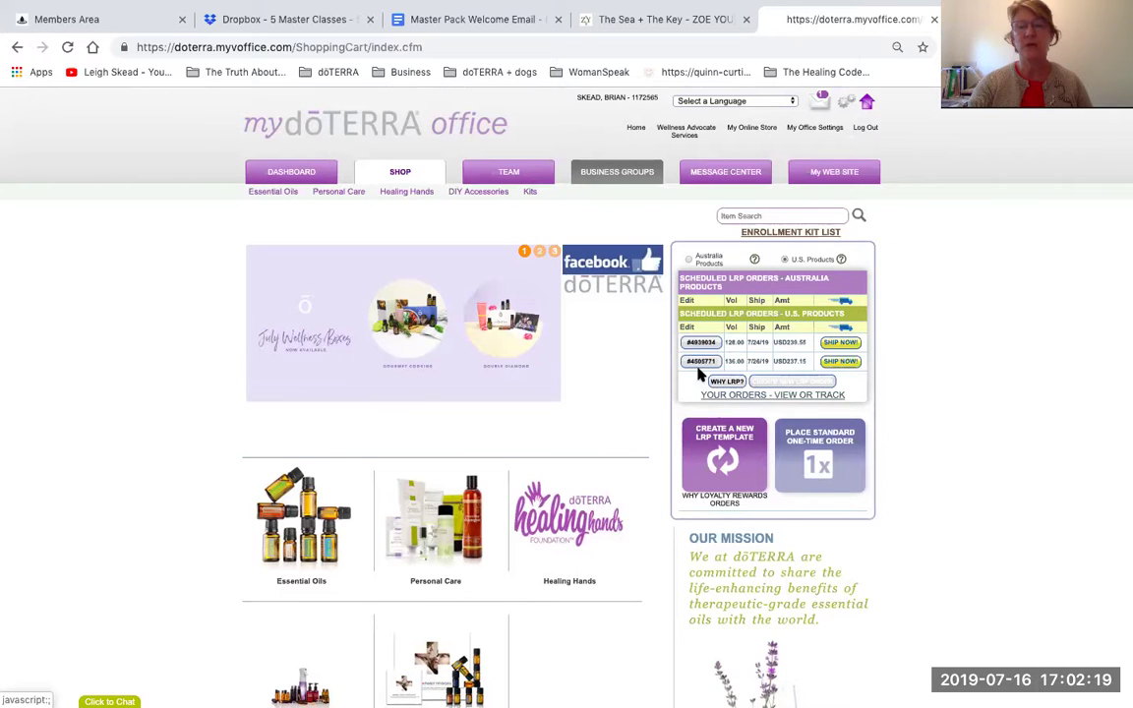
click(727, 450)
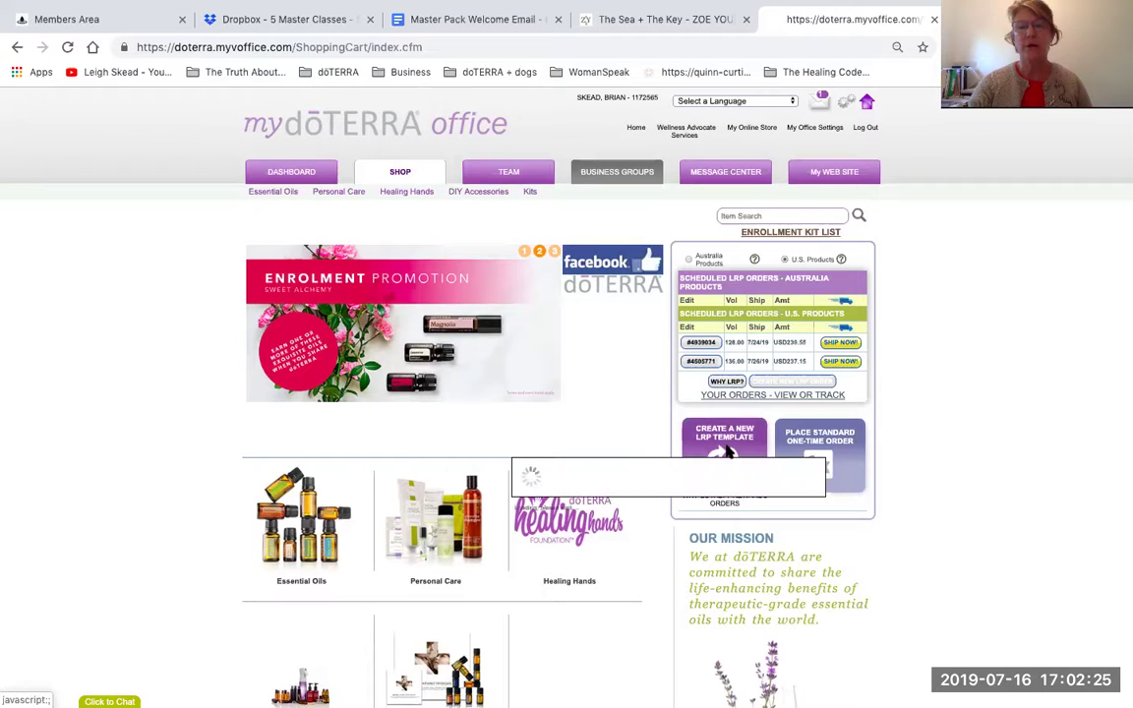
Confirm the July 20 processing date for the U.S. template and browse Essential Oils.
scroll(728, 448, down, 3)
scroll(727, 449, down, 1)
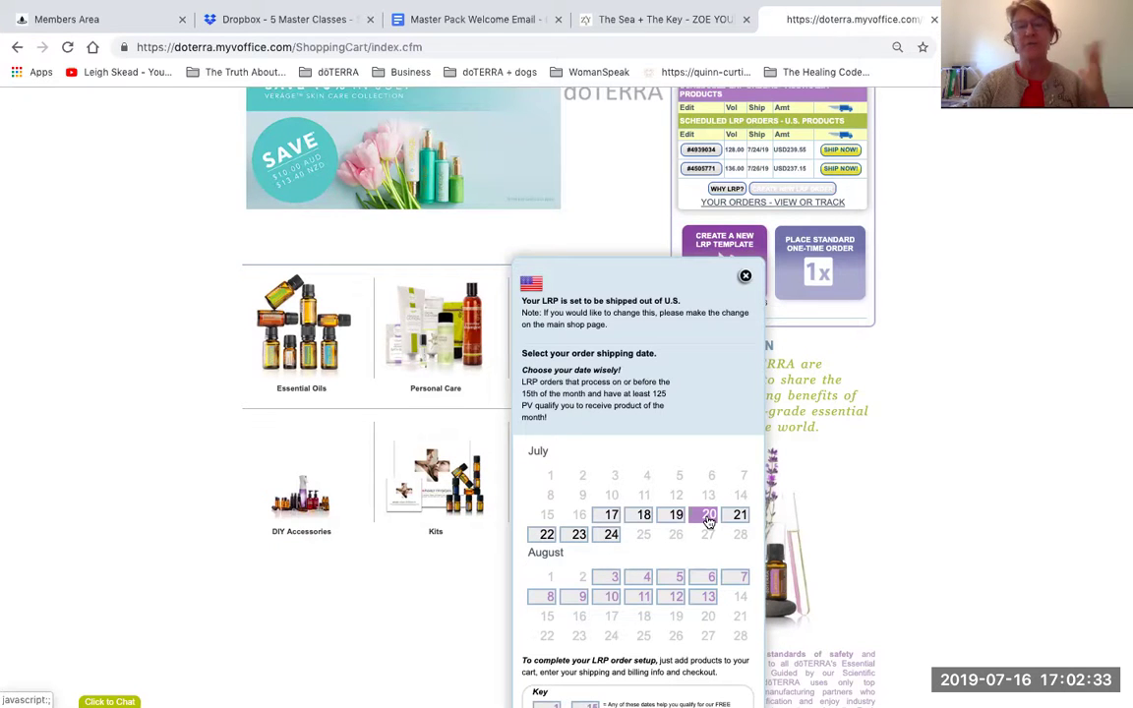
scroll(706, 517, down, 3)
click(653, 623)
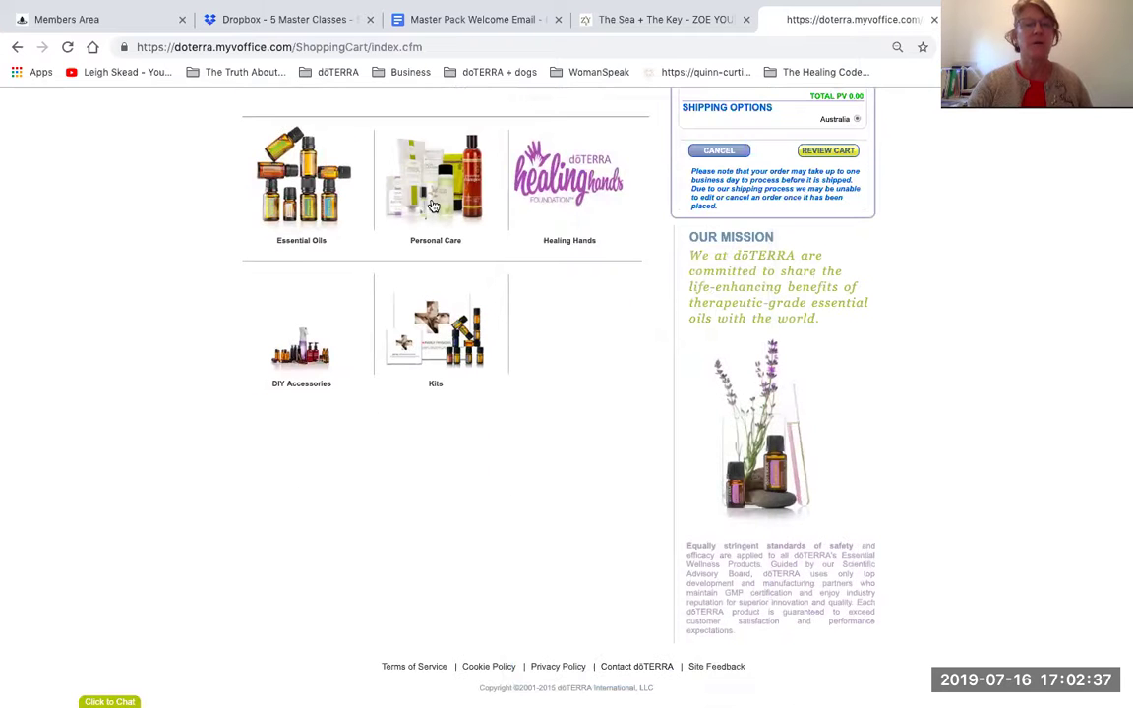
click(305, 204)
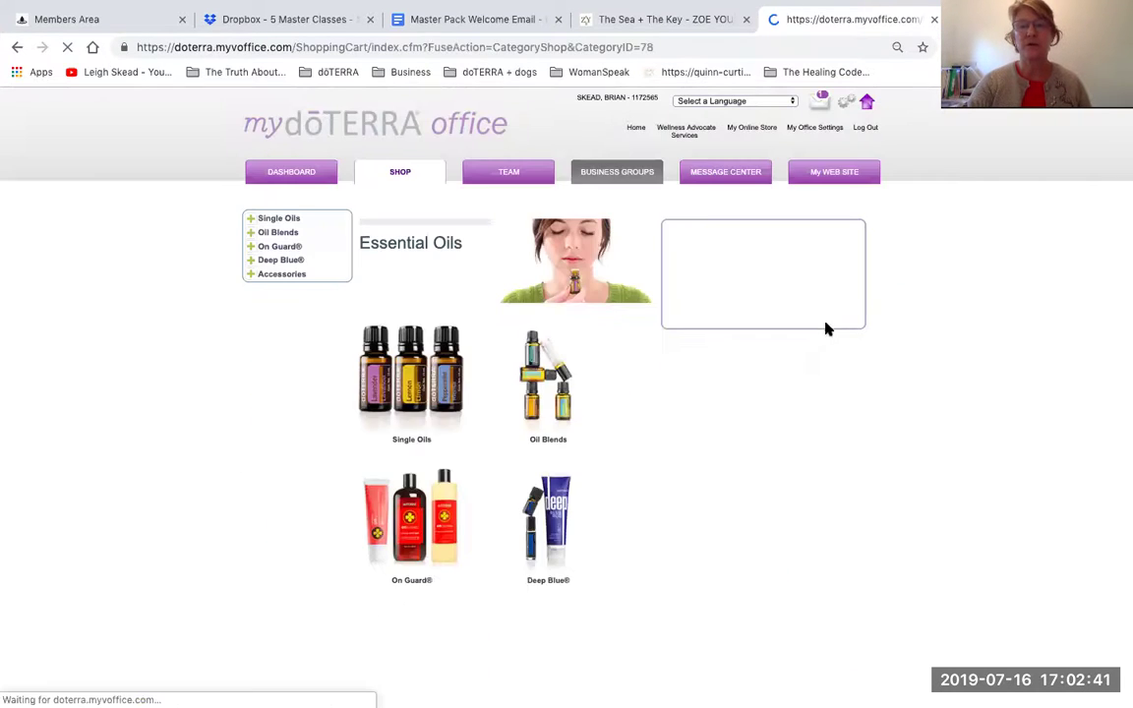
Find Frankincense Touch in Single Oils, add it to the template, and review the cart.
click(421, 381)
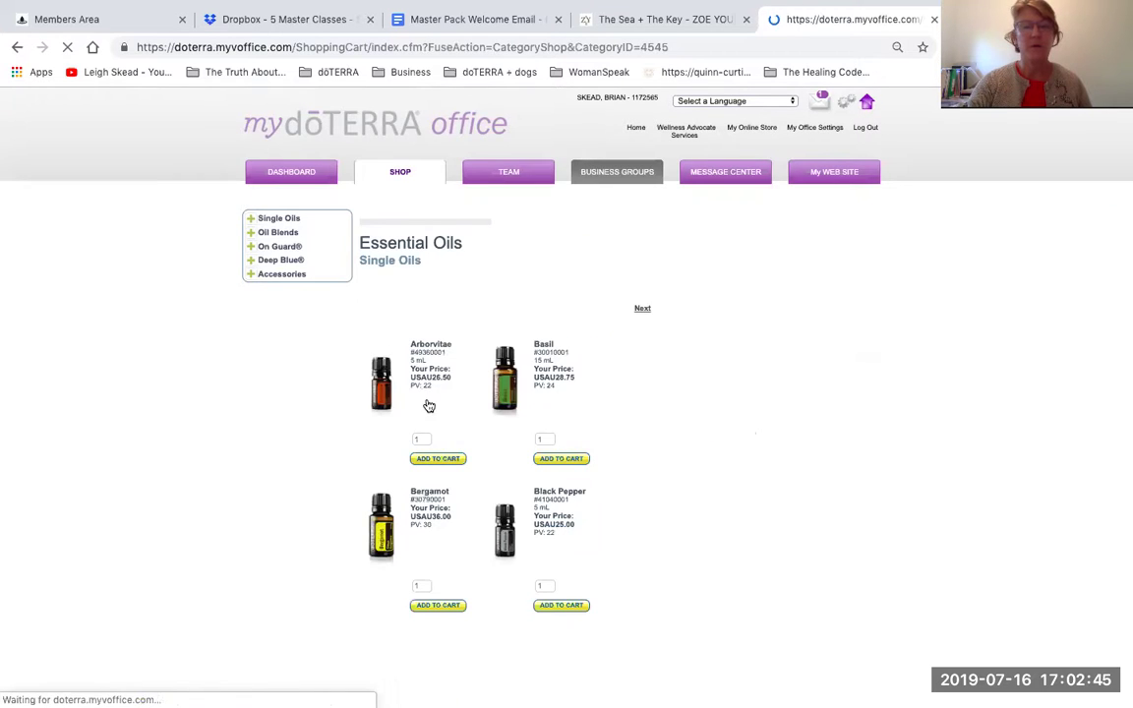
scroll(525, 501, down, 6)
scroll(524, 502, down, 2)
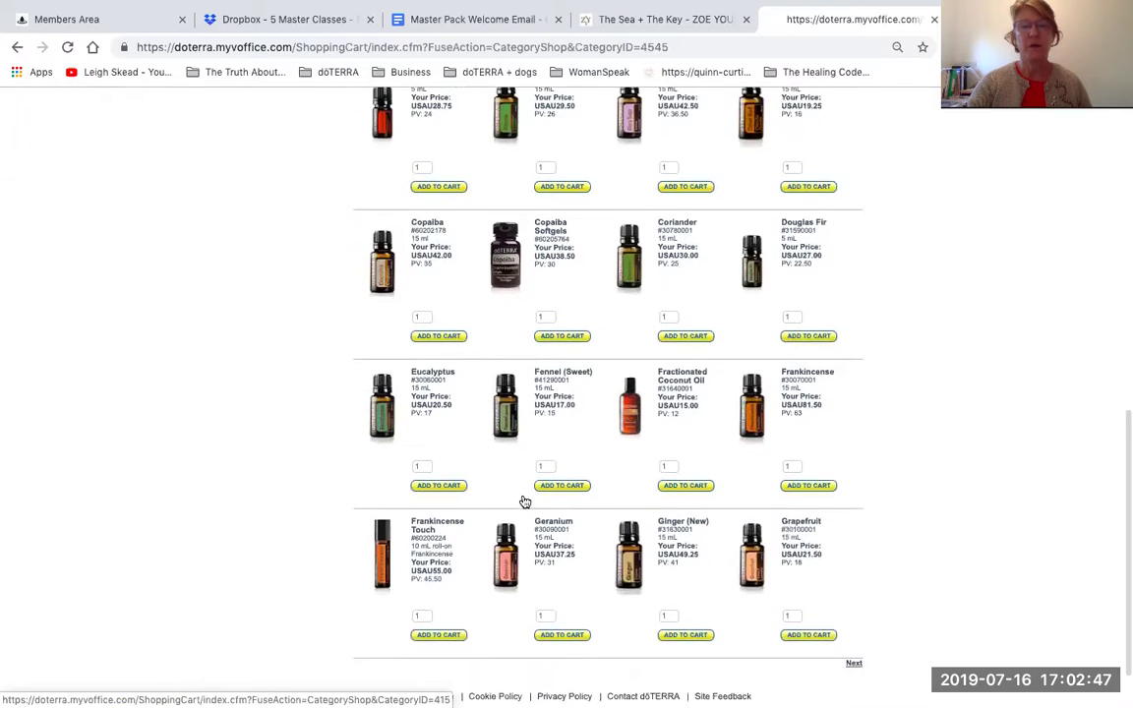
click(853, 594)
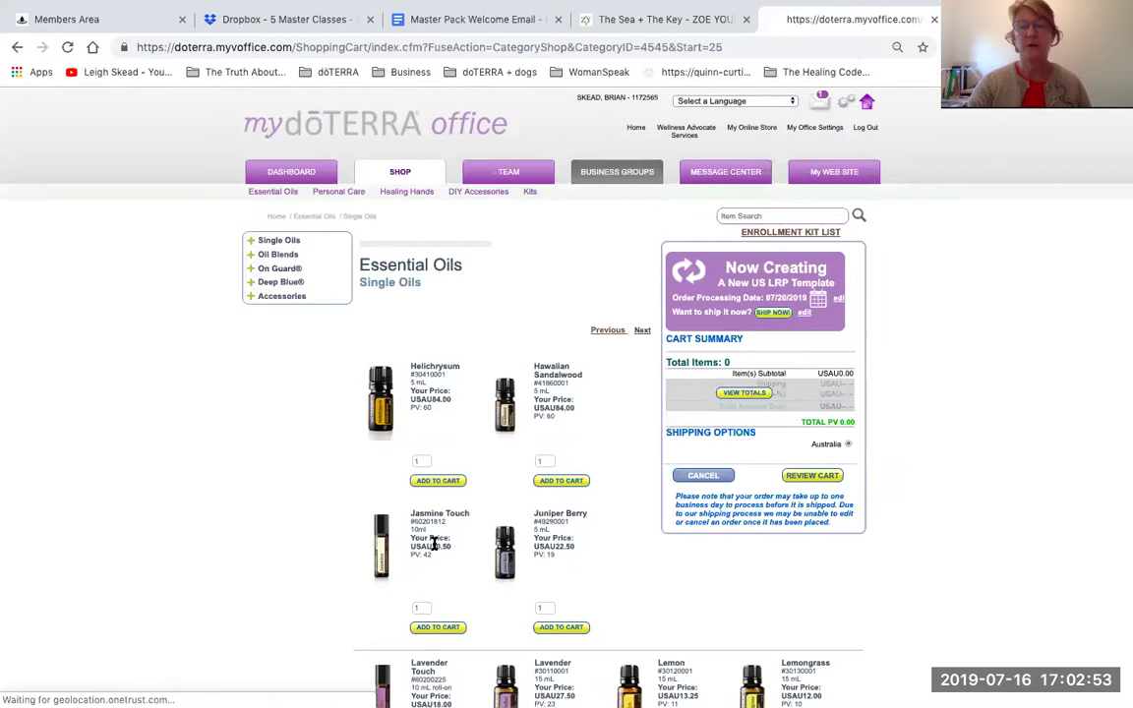
scroll(393, 543, down, 4)
scroll(435, 544, down, 1)
scroll(551, 570, down, 3)
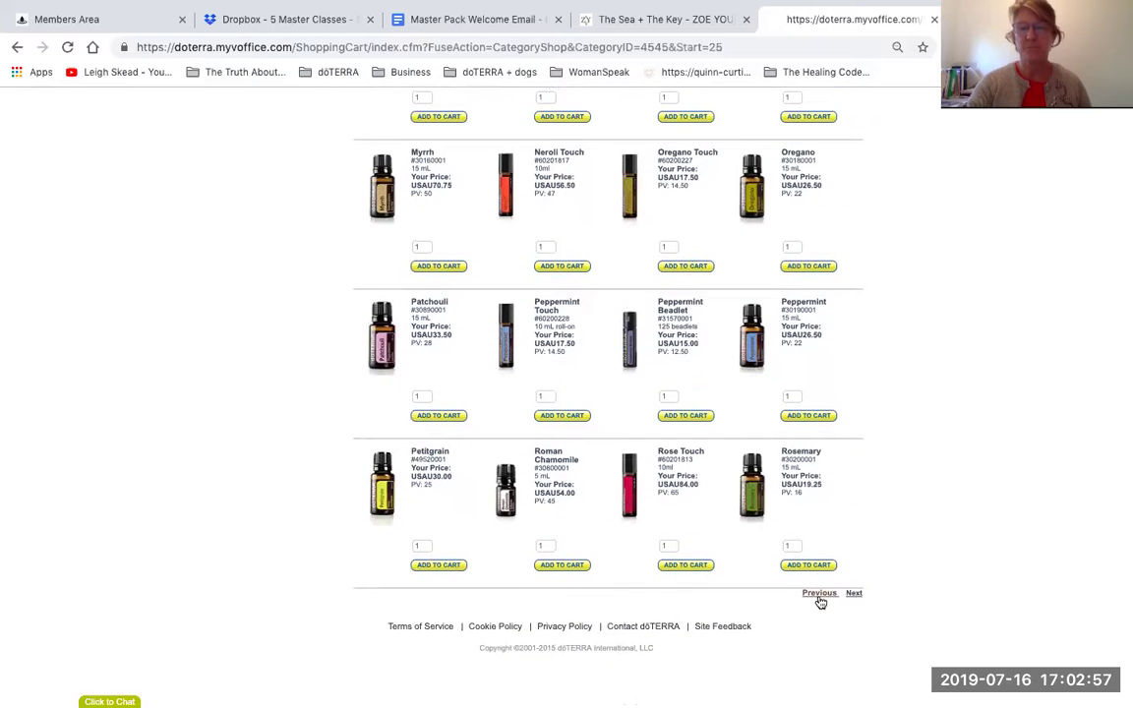
click(817, 593)
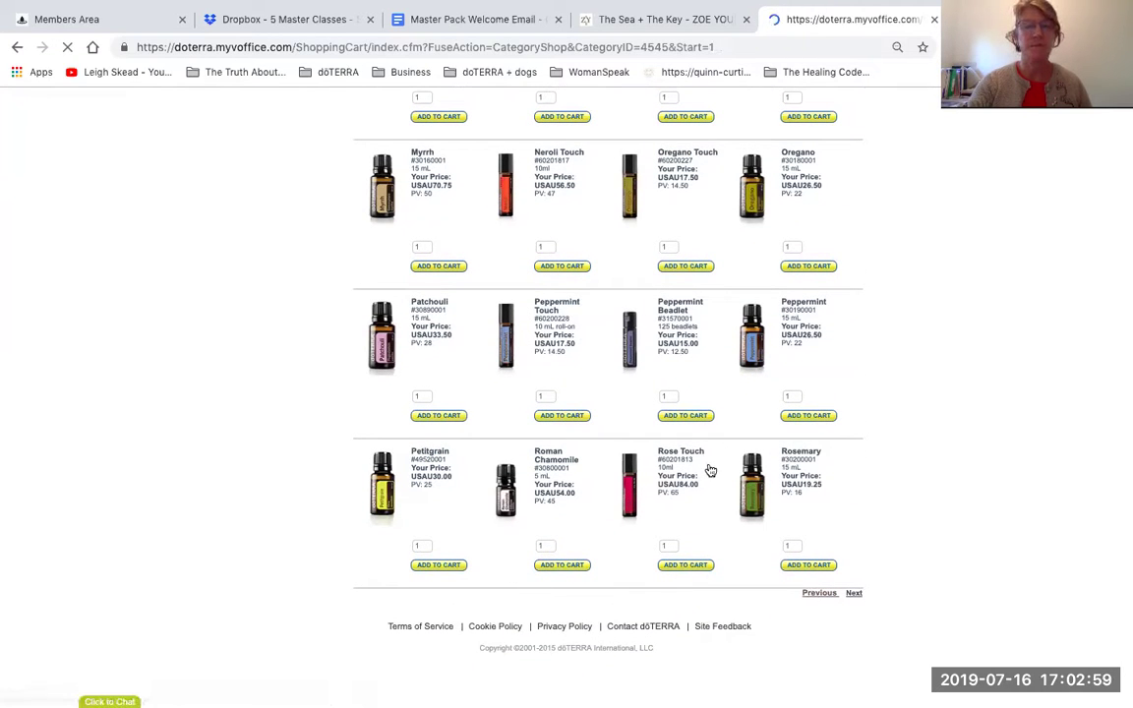
scroll(539, 386, down, 3)
scroll(539, 386, down, 3)
scroll(434, 615, down, 1)
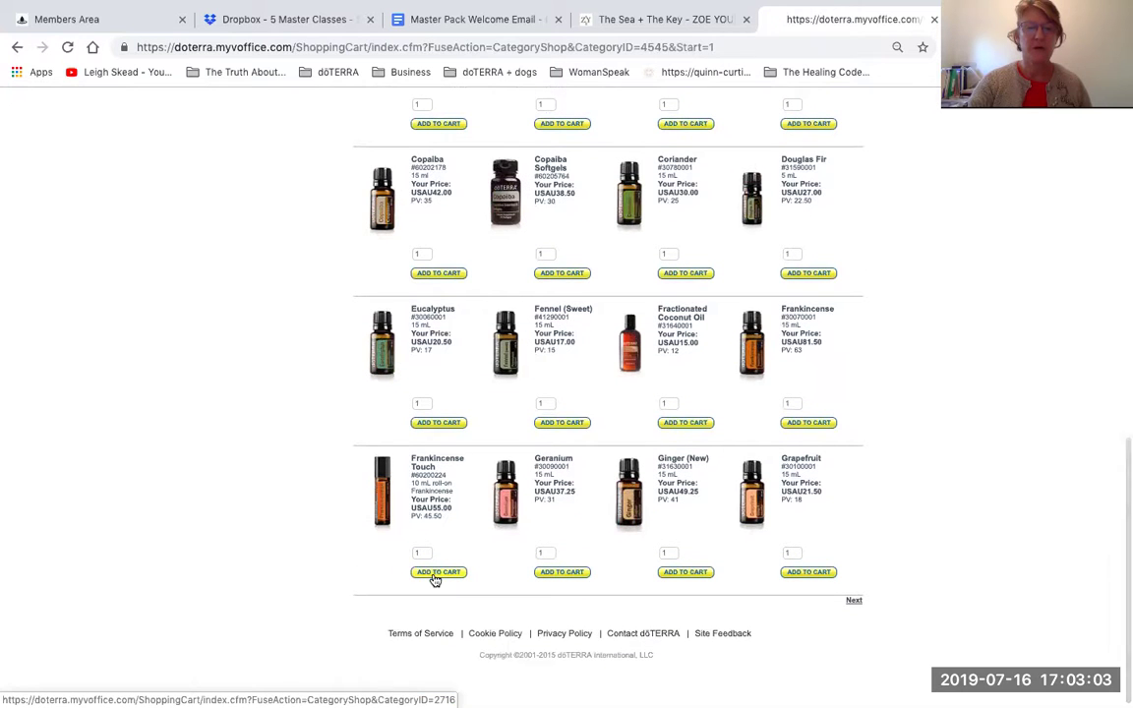
click(435, 573)
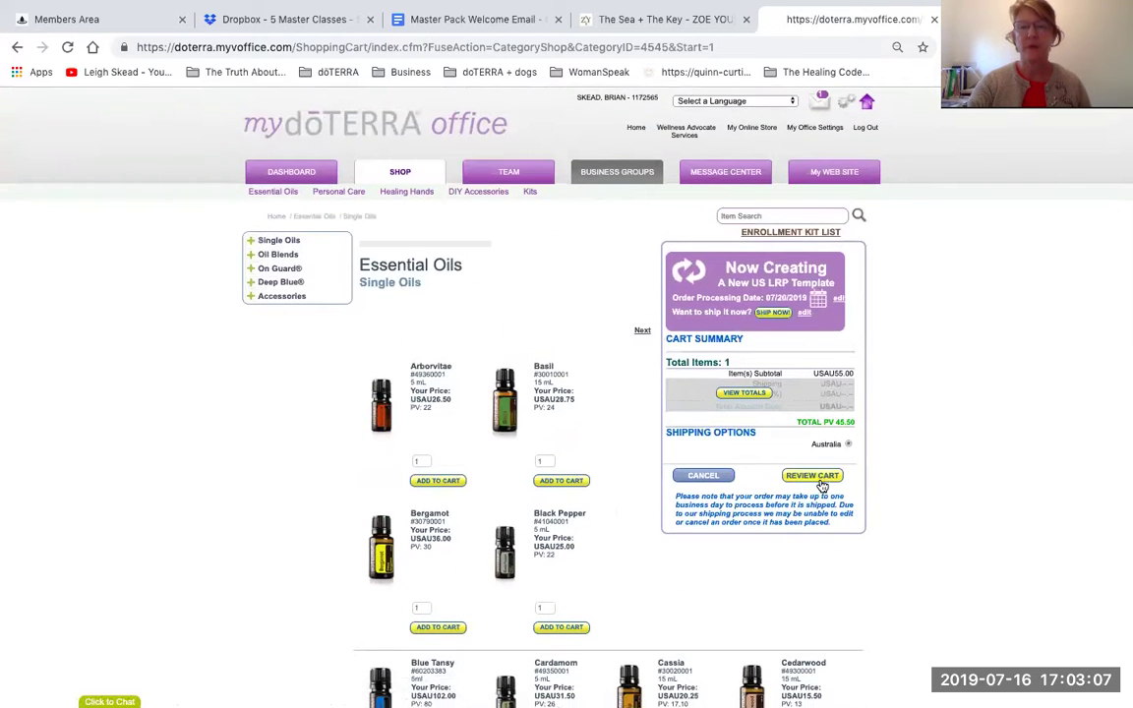
click(815, 477)
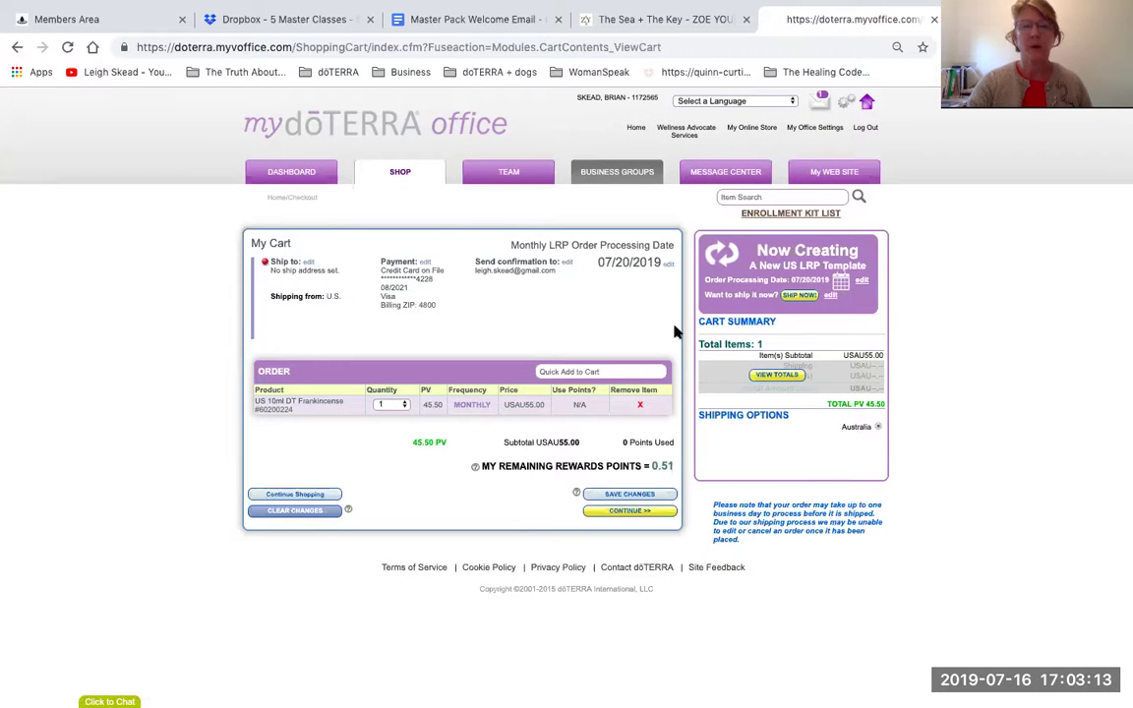
Calculate shipping, tax and the USD68.95 total due for the Frankincense cart.
click(769, 376)
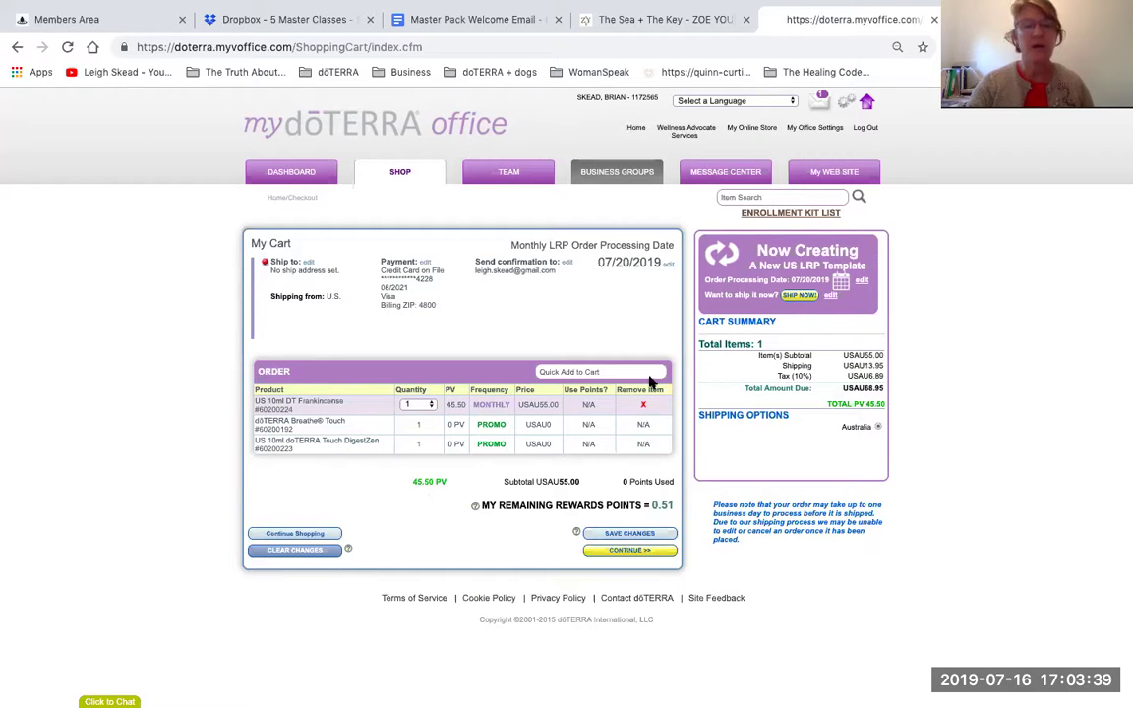
Quick-add Wild Orange Essential Oil 15ml by searching 'wild', then save the cart.
click(569, 370)
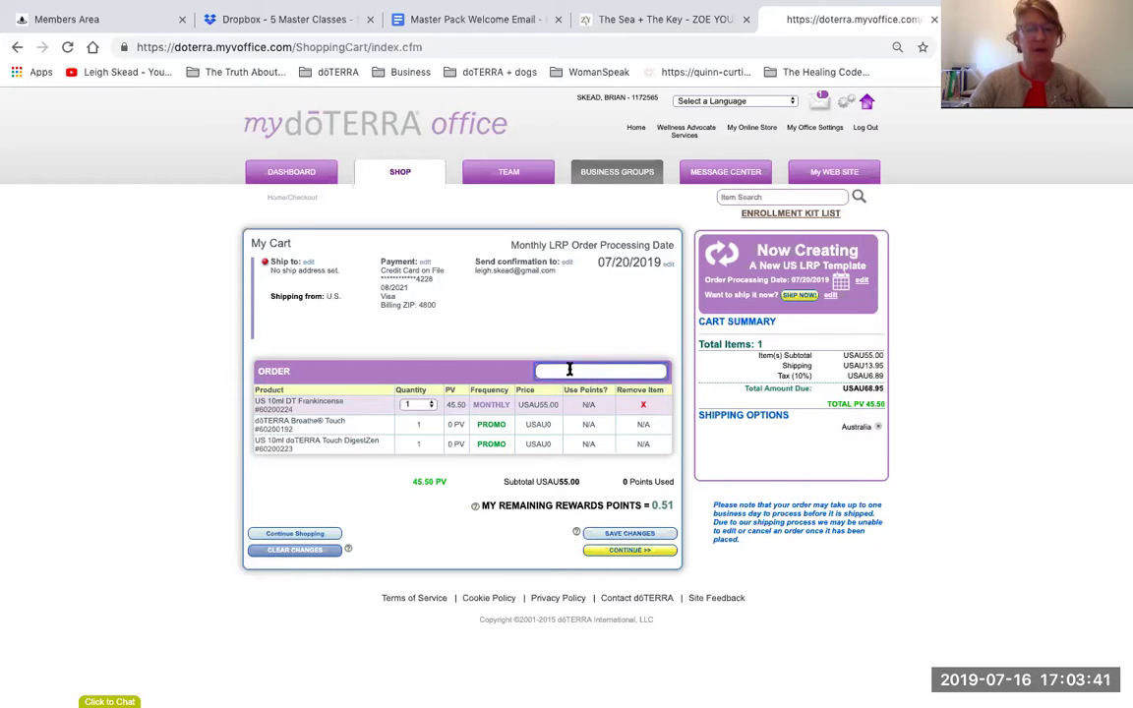
text(wil)
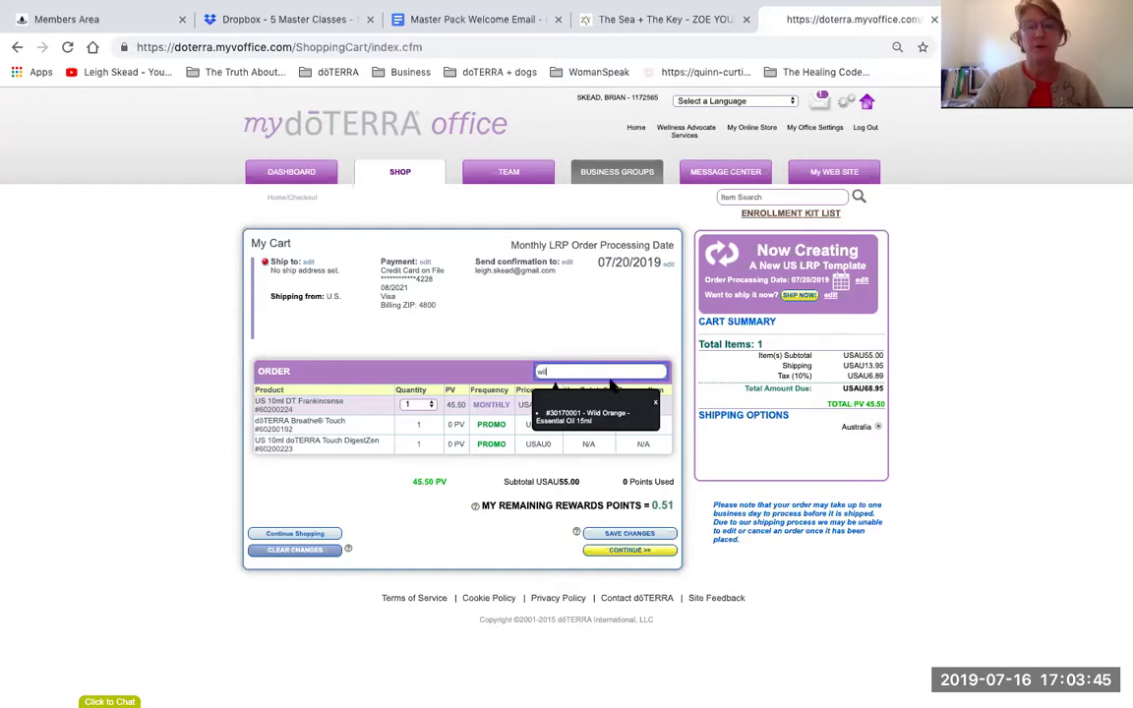
click(655, 404)
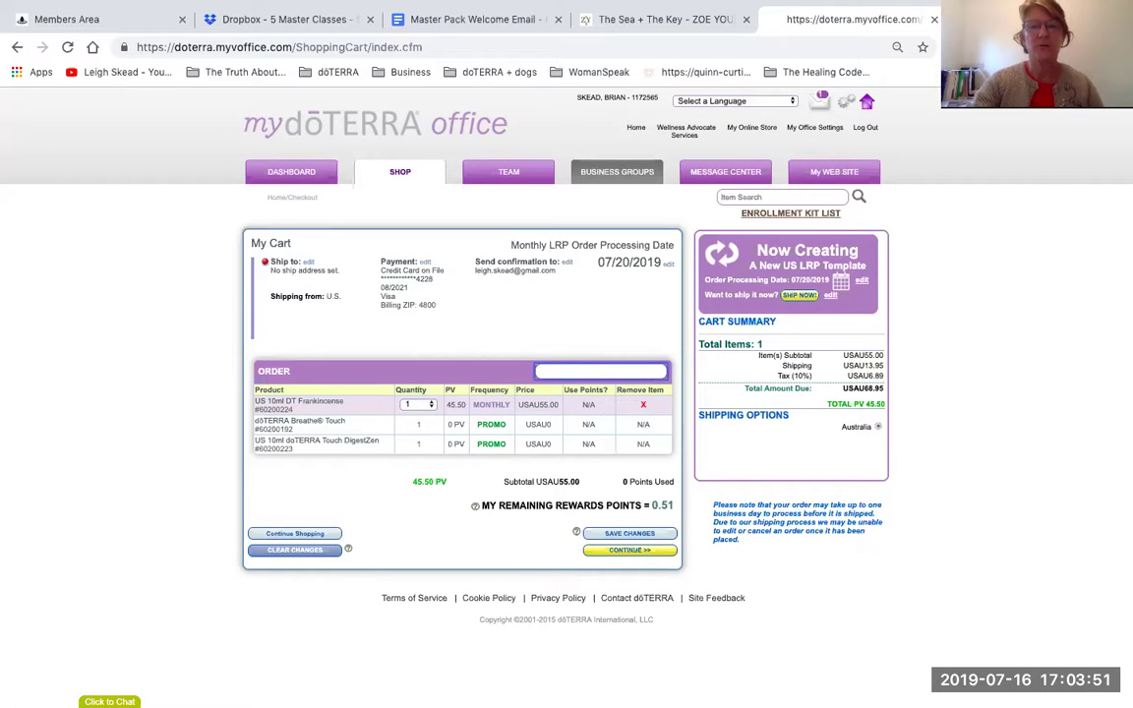
click(540, 316)
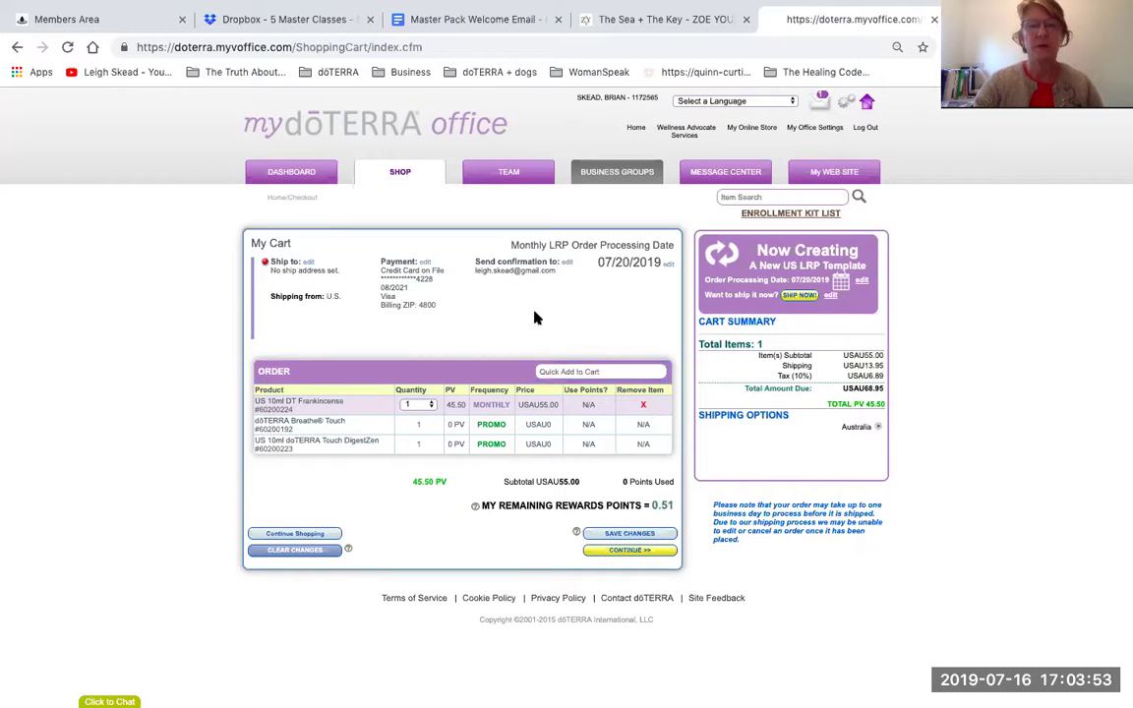
click(568, 371)
text(wild)
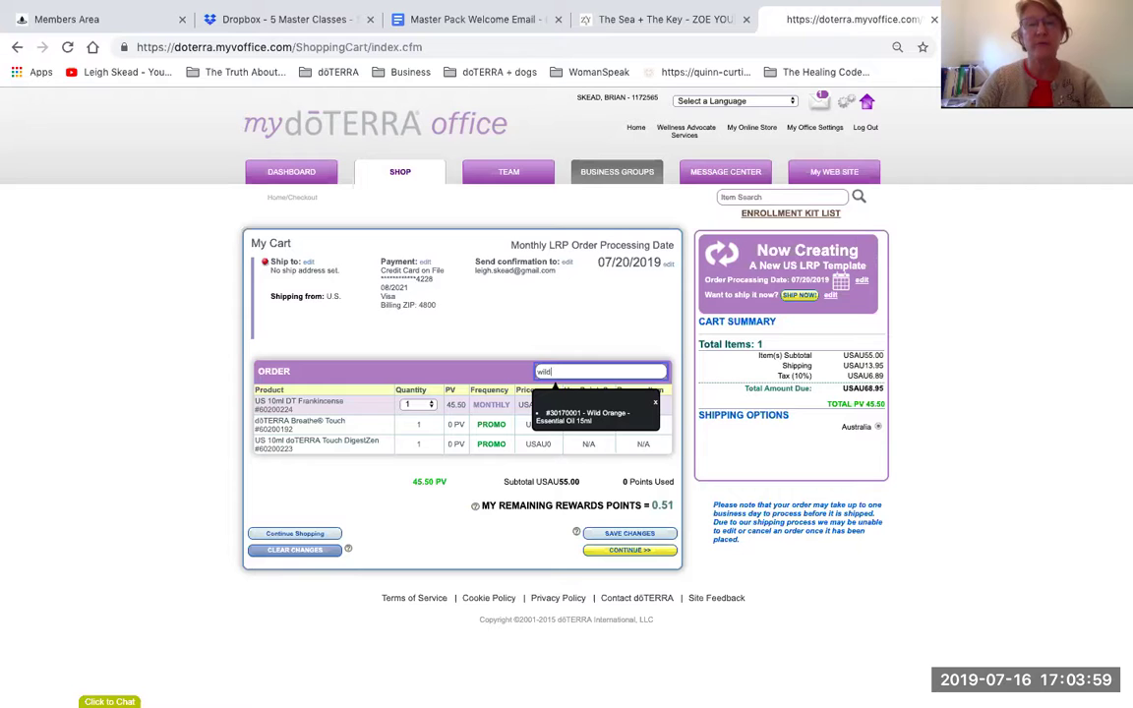
click(592, 417)
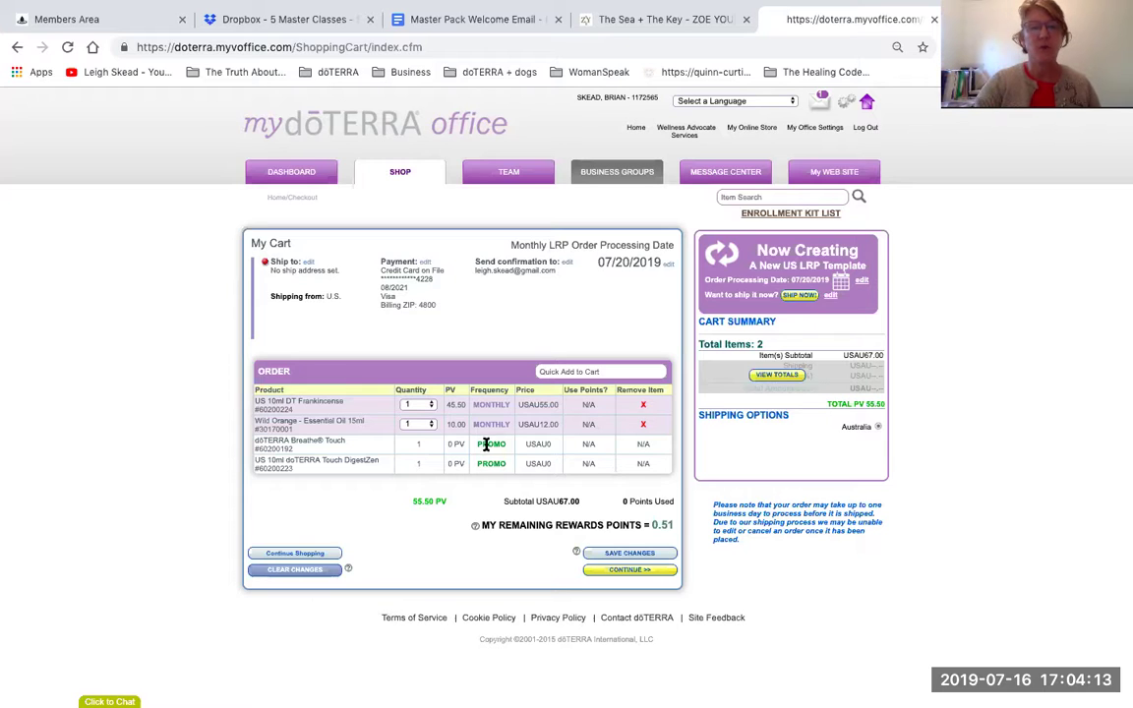
click(636, 557)
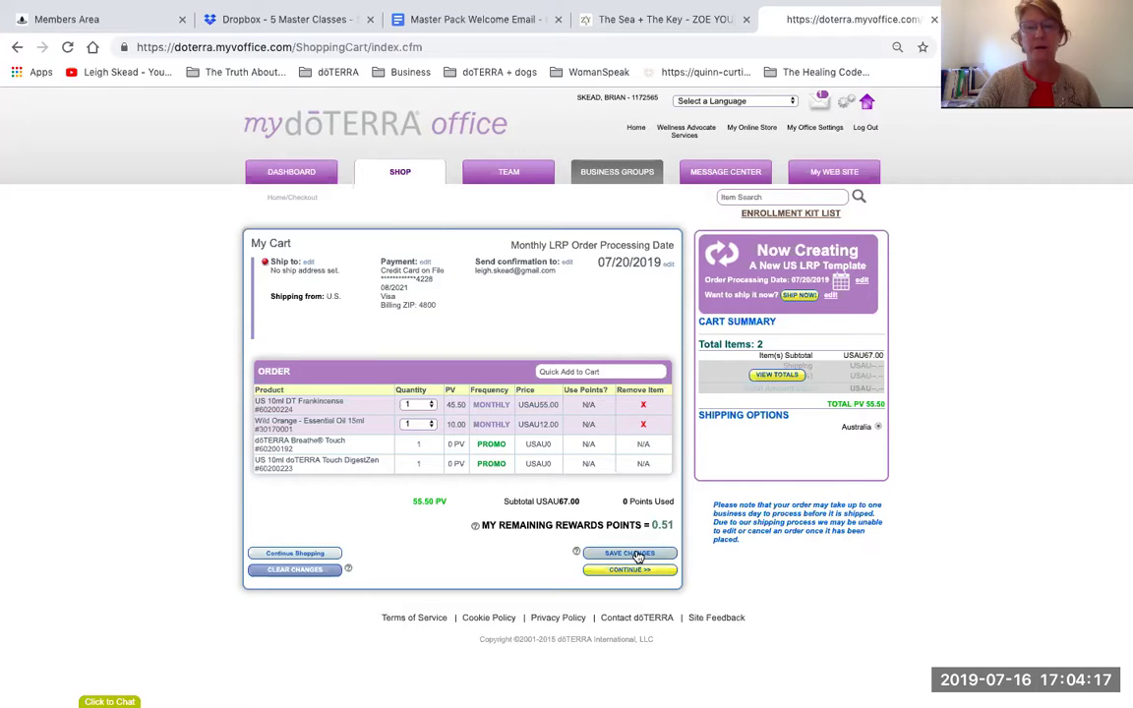
Recalculate totals: USD13.95 shipping, USD8.49 tax, USD80.95 total due.
click(785, 376)
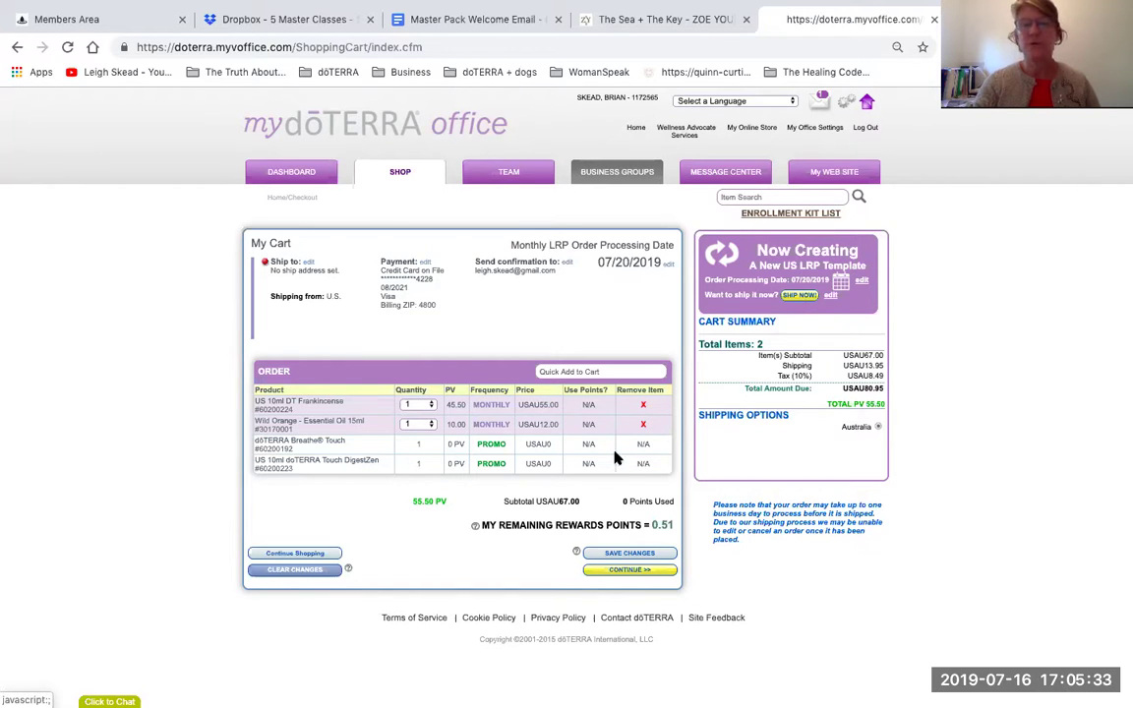
Clear the new template cart and open the scheduled U.S. LRP order for editing.
click(286, 574)
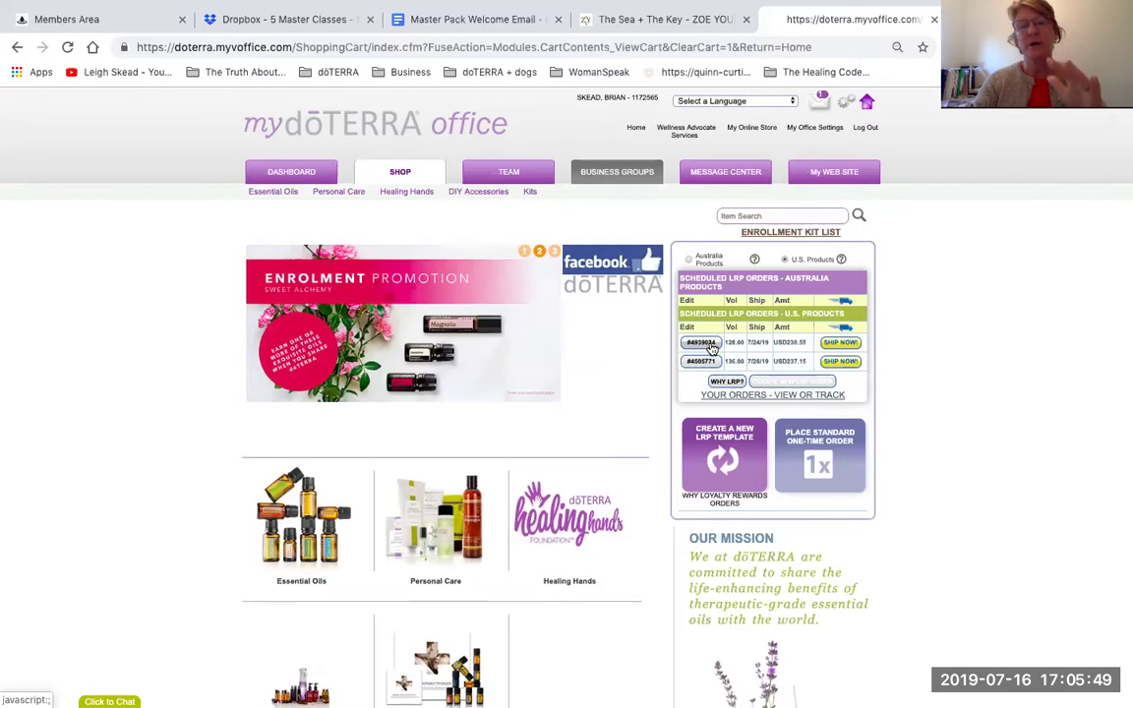
click(709, 344)
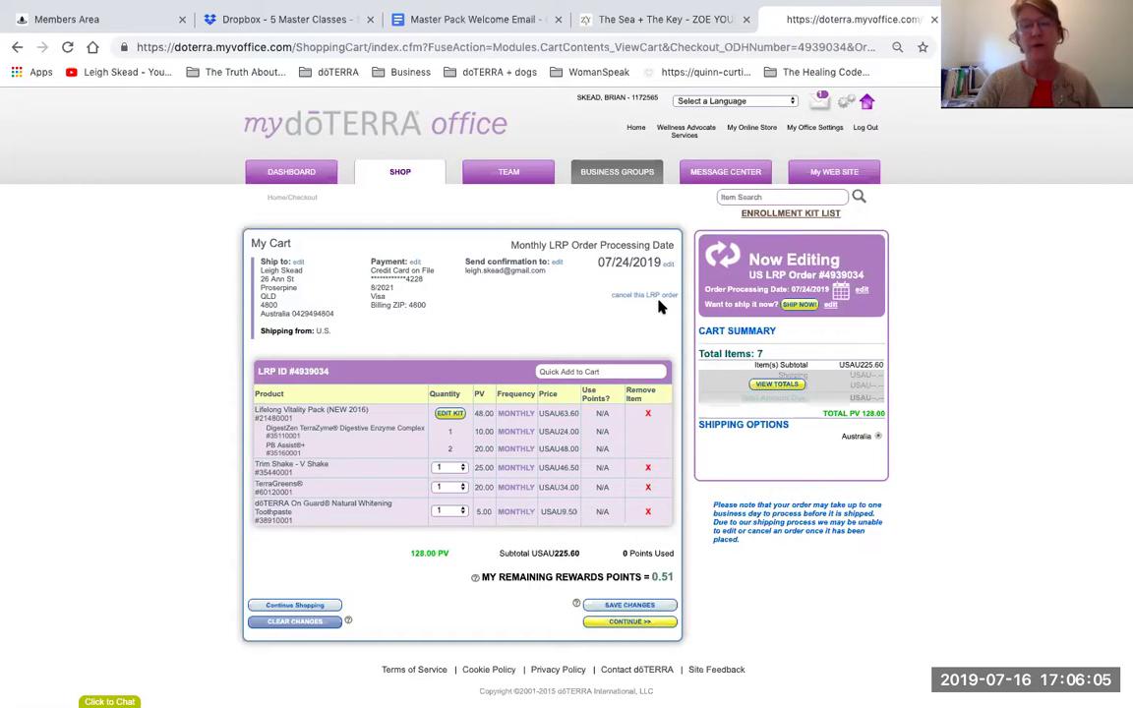
Save the changes to the scheduled U.S. LRP order with seven items totalling USD225.60.
click(652, 606)
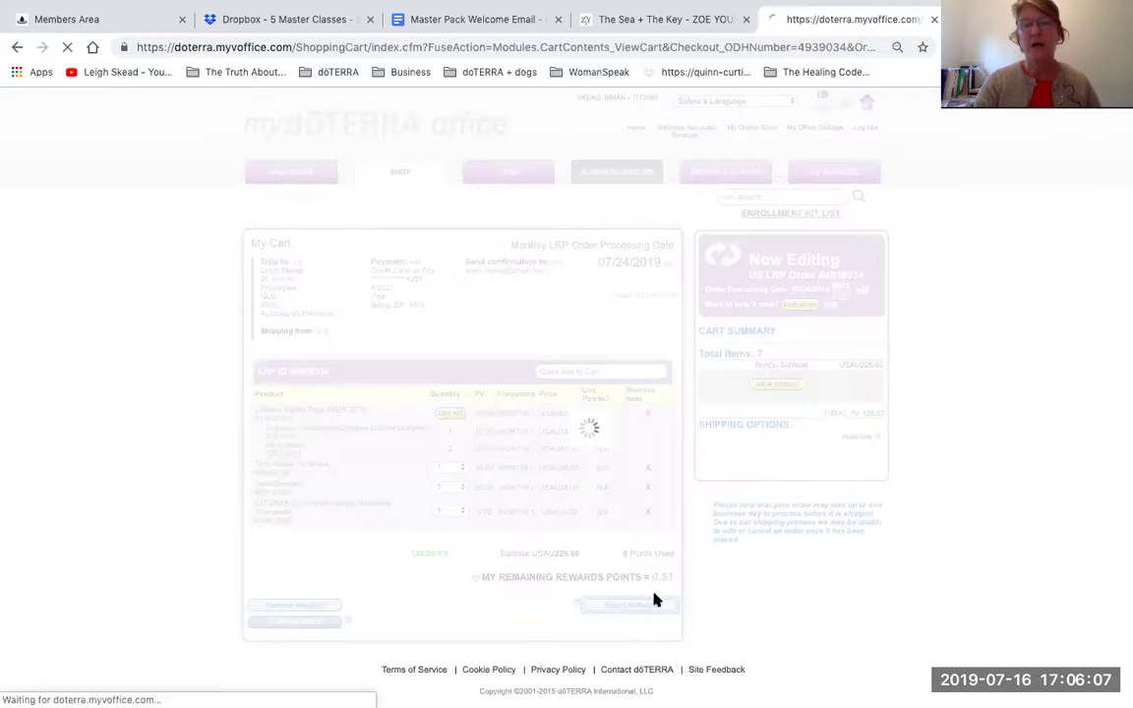